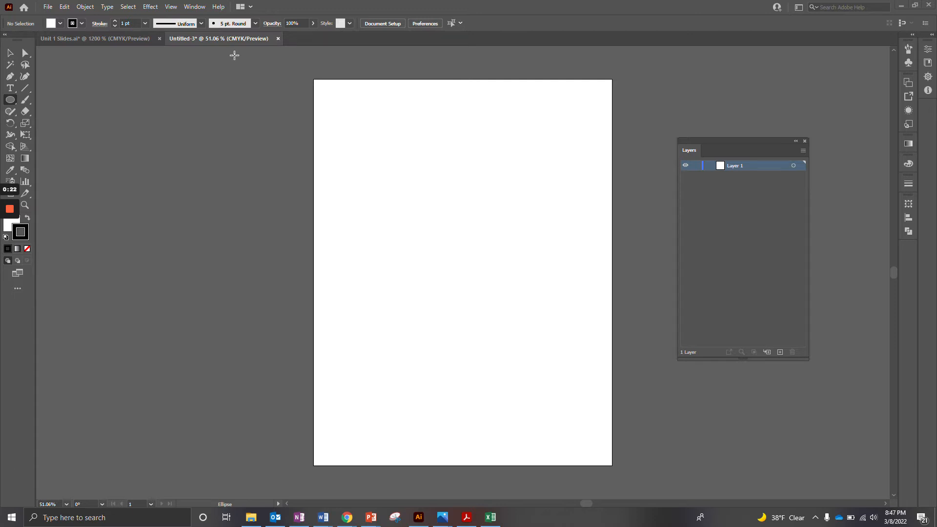
Step: Show Pathfinder as a floating panel beside the artboard and move the Layers panel out of its way
click(194, 7)
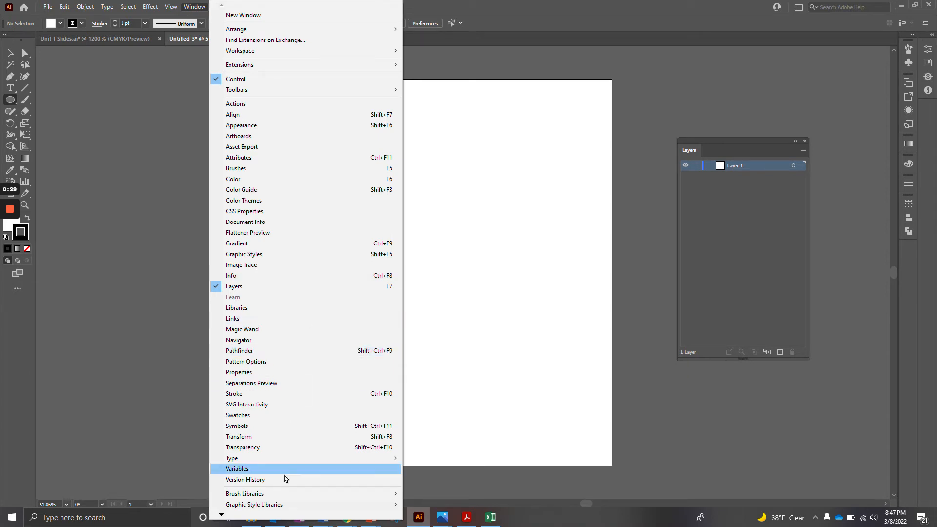
mouse_move(245, 517)
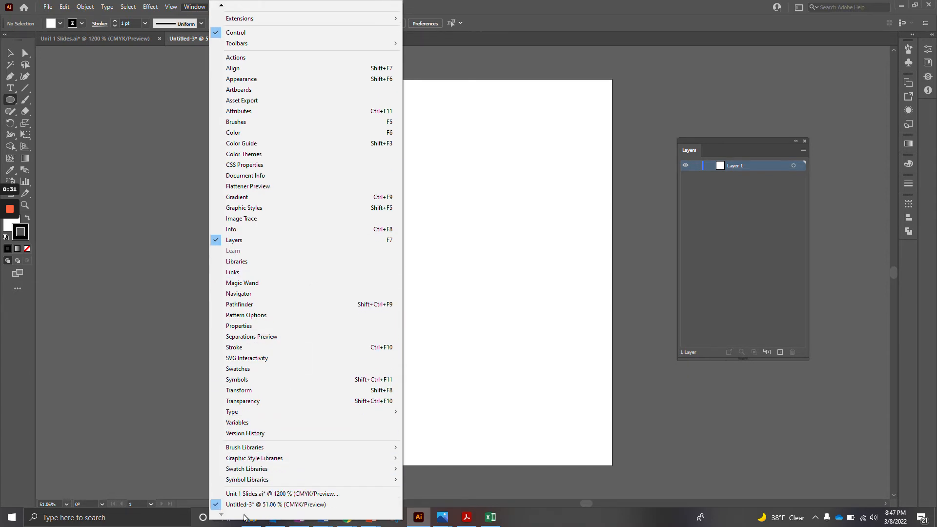
click(272, 305)
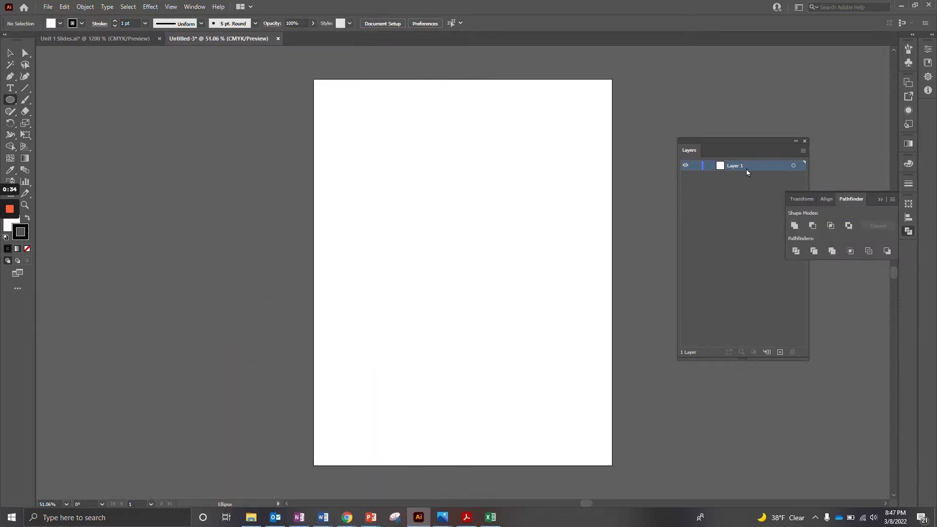
drag(766, 143, 815, 61)
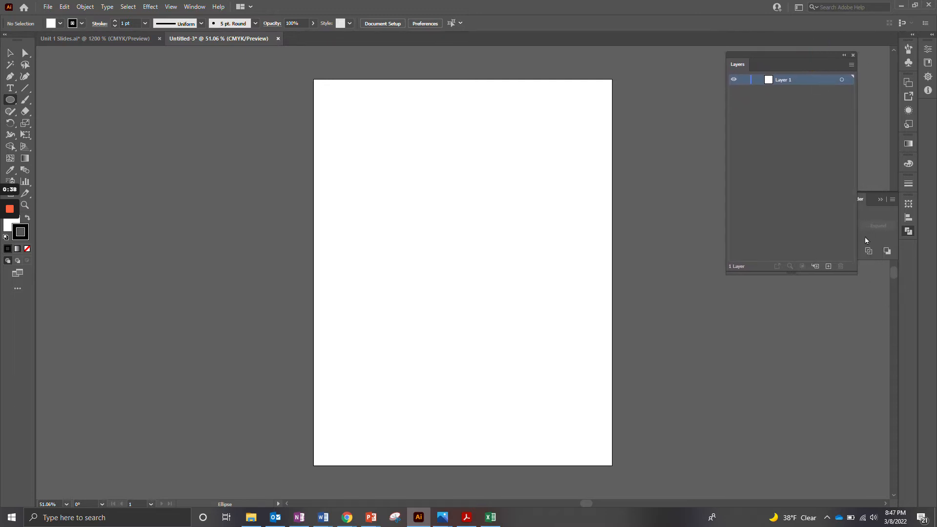
click(872, 201)
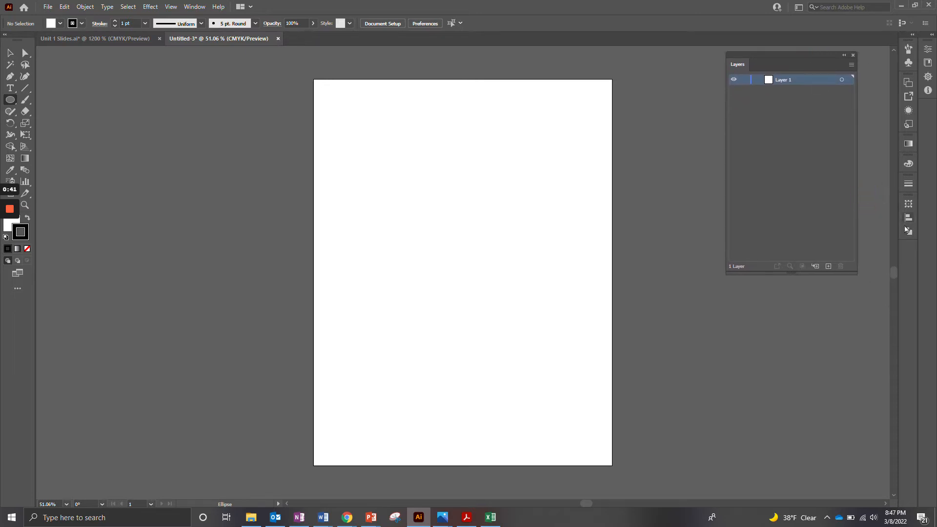
click(908, 236)
drag(851, 199, 600, 190)
click(881, 200)
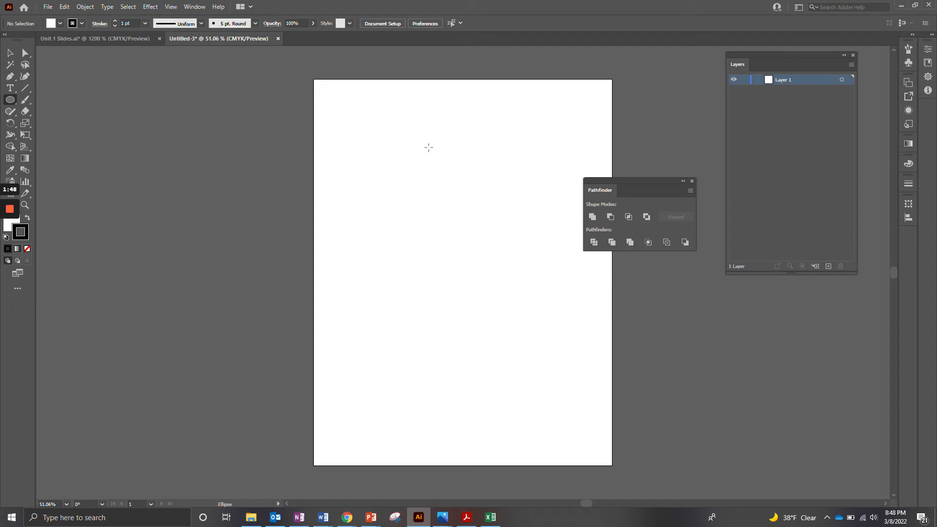
Step: Draw three separate circles of increasing size with the Ellipse tool, the smallest about 2.1 in and the largest about 5.4 in across
drag(429, 149, 497, 222)
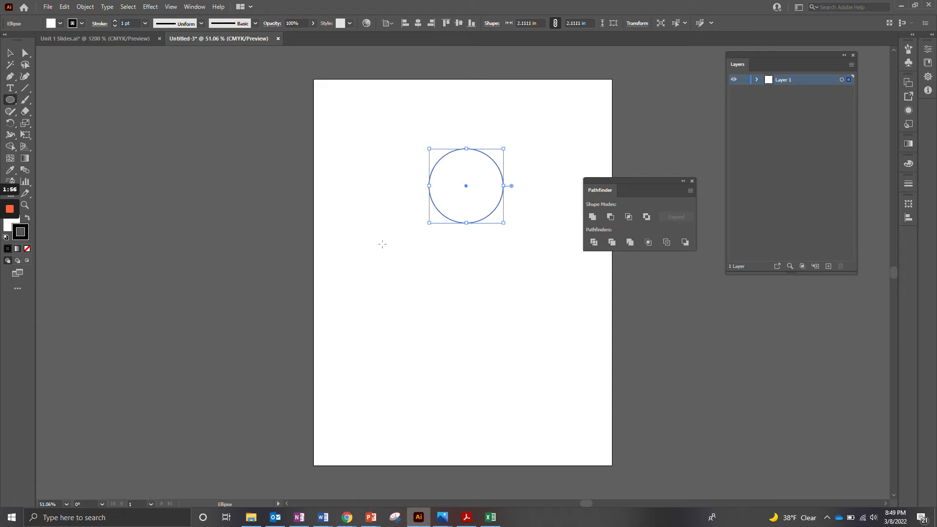
drag(384, 243, 716, 428)
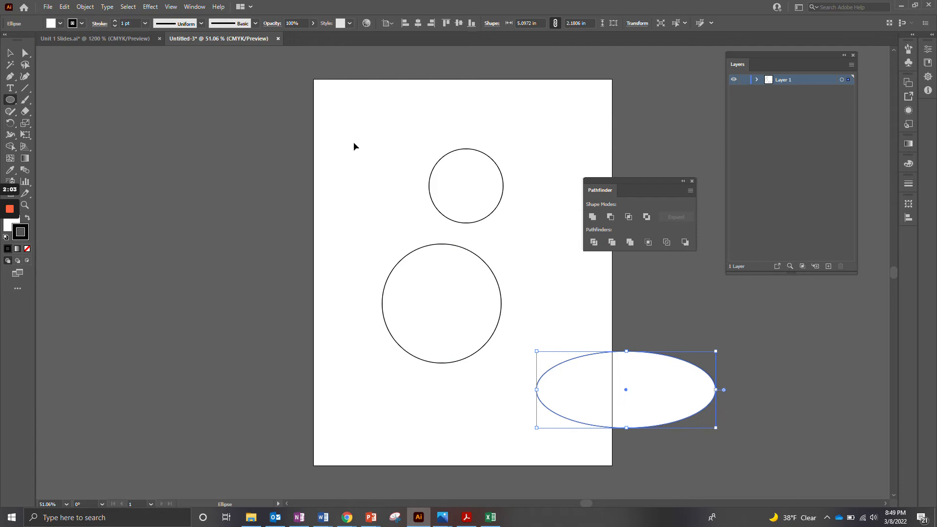
key(ctrl+z)
drag(527, 282, 719, 420)
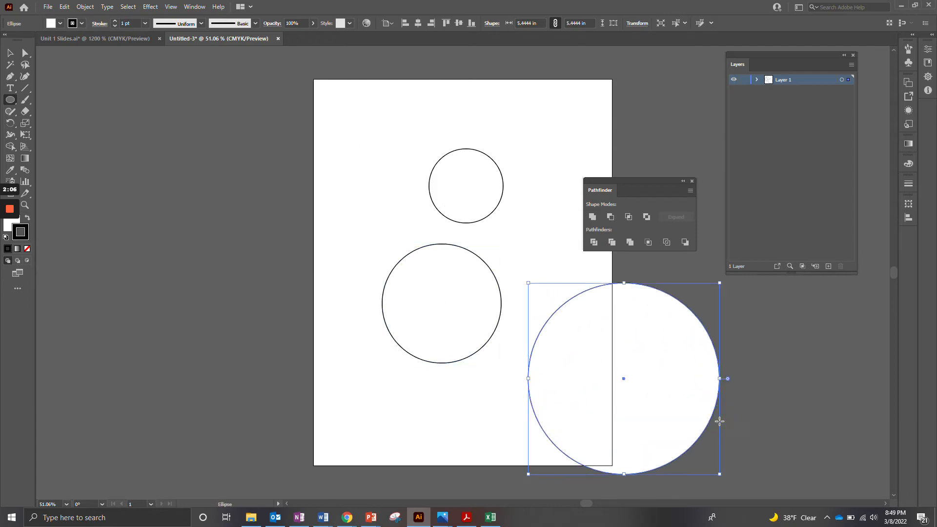
Step: Stack the three circles so they overlap as a snowman, smallest at the top and largest at the bottom
click(10, 53)
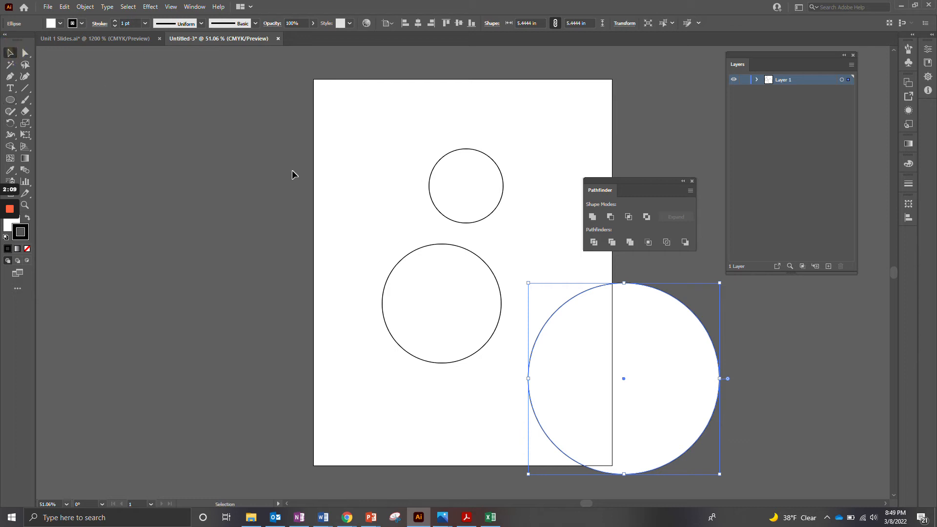
click(435, 175)
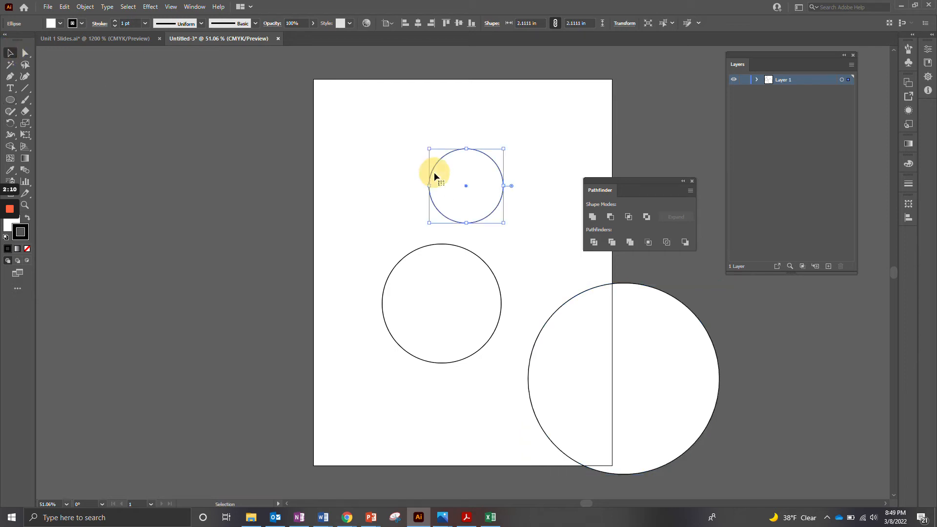
drag(435, 175, 424, 129)
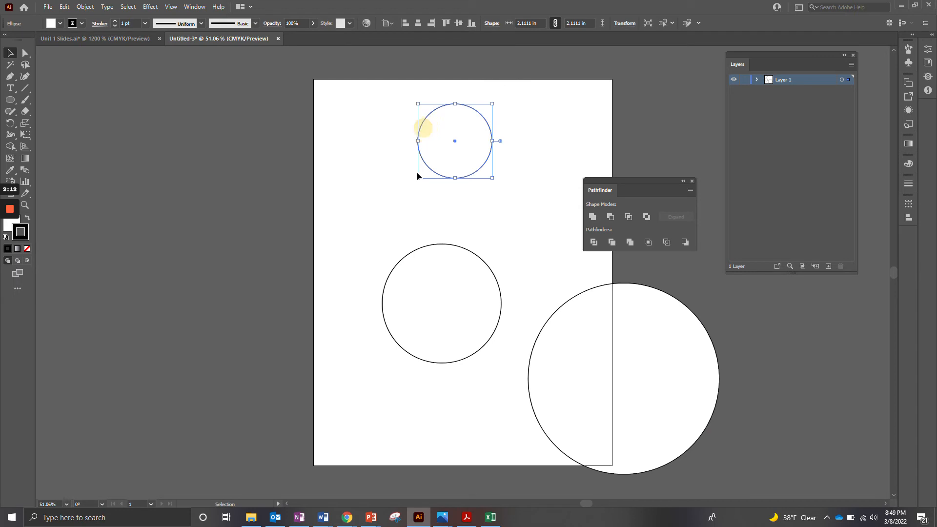
double_click(428, 247)
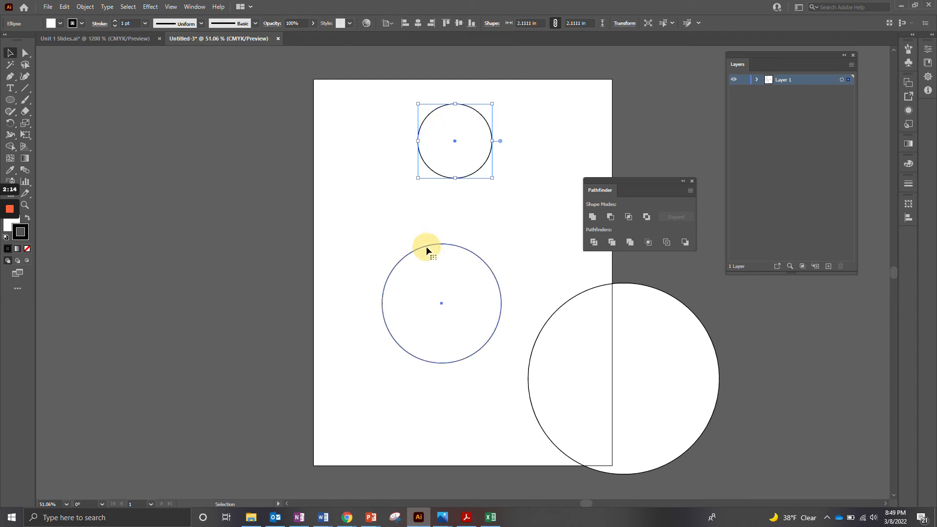
click(414, 201)
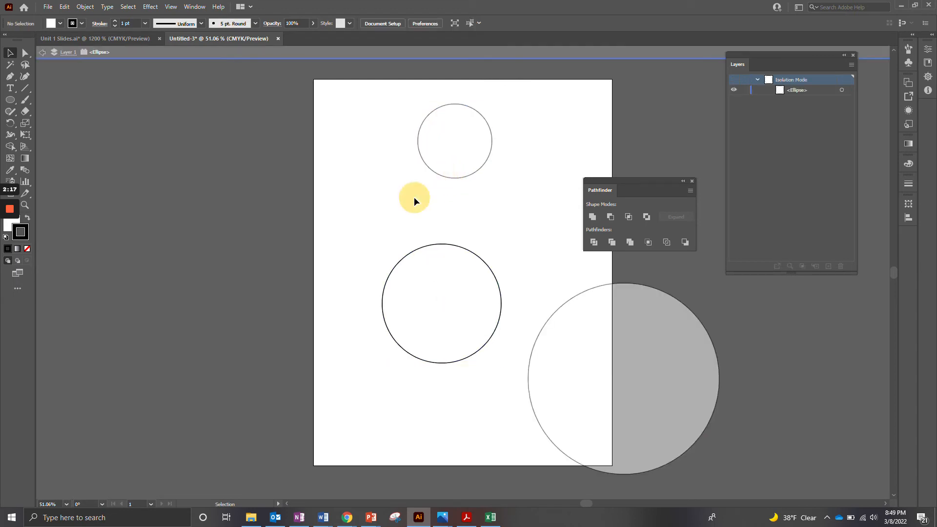
double_click(272, 208)
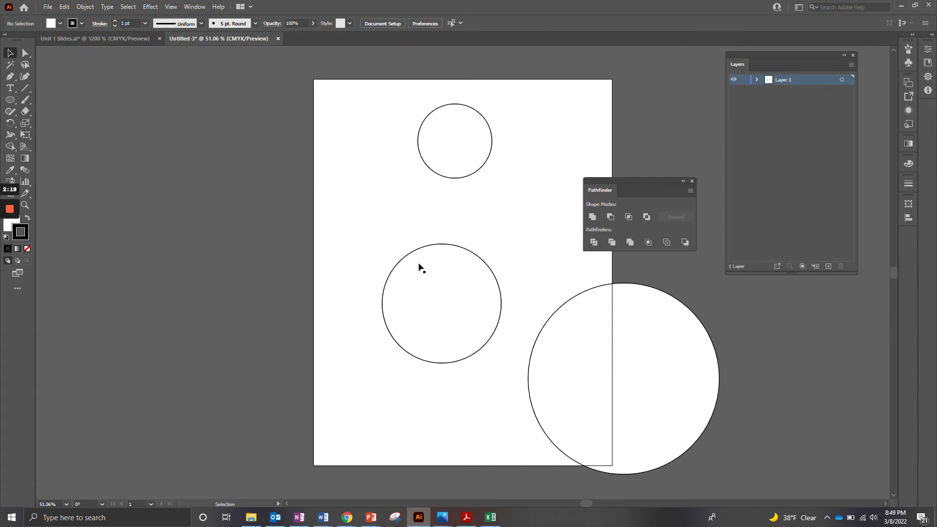
drag(416, 255, 427, 171)
click(560, 330)
drag(560, 330, 394, 286)
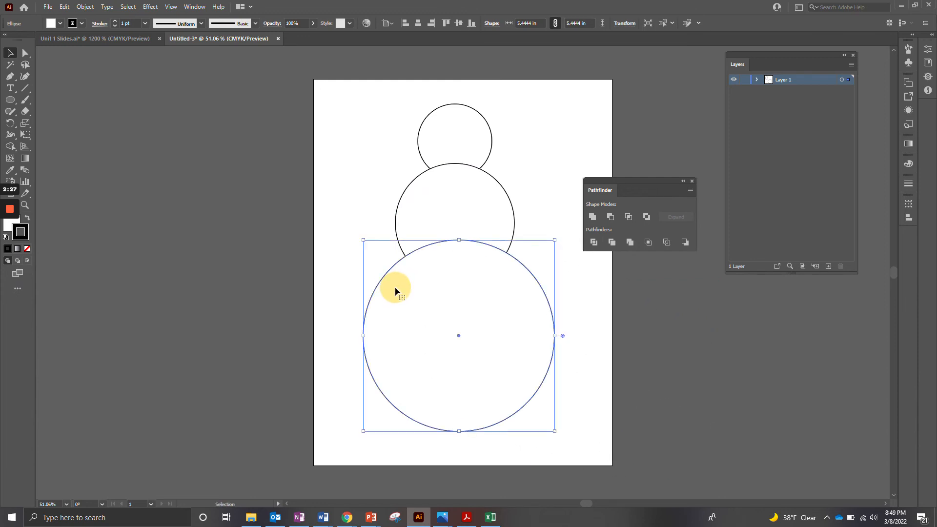
click(591, 372)
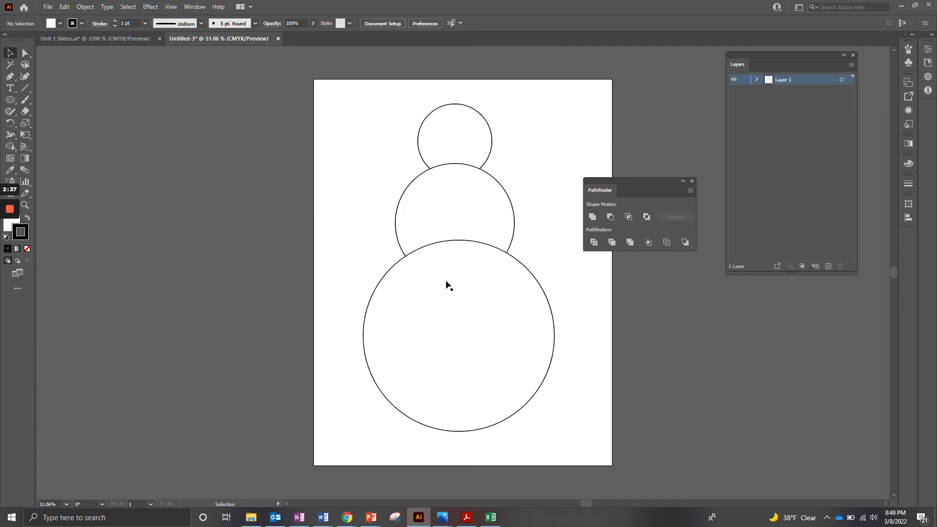
Step: Unite the three overlapping circles into one snowman outline and clear it from the artboard
drag(379, 98, 549, 421)
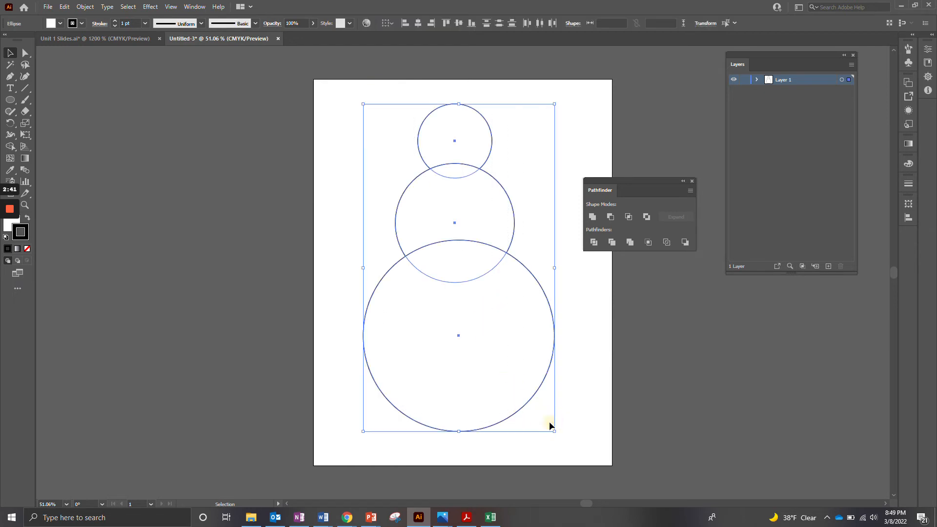
click(593, 217)
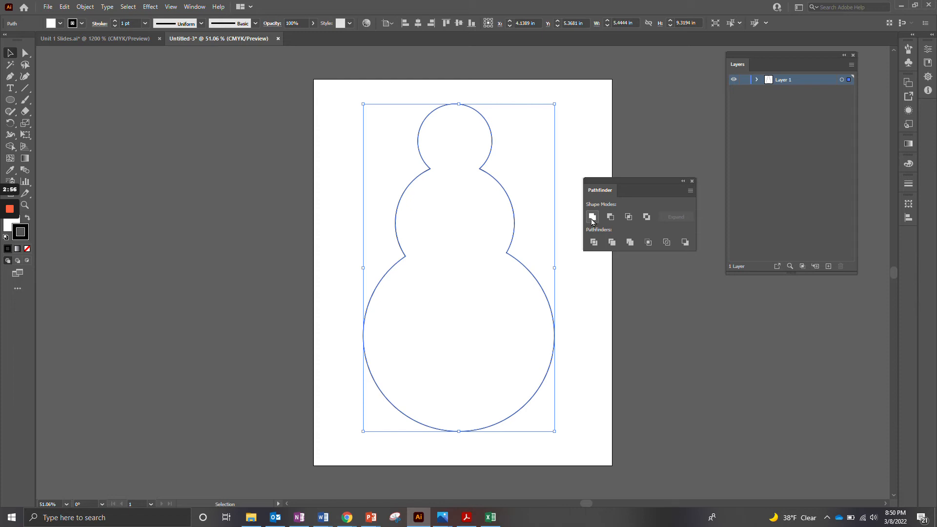
click(107, 136)
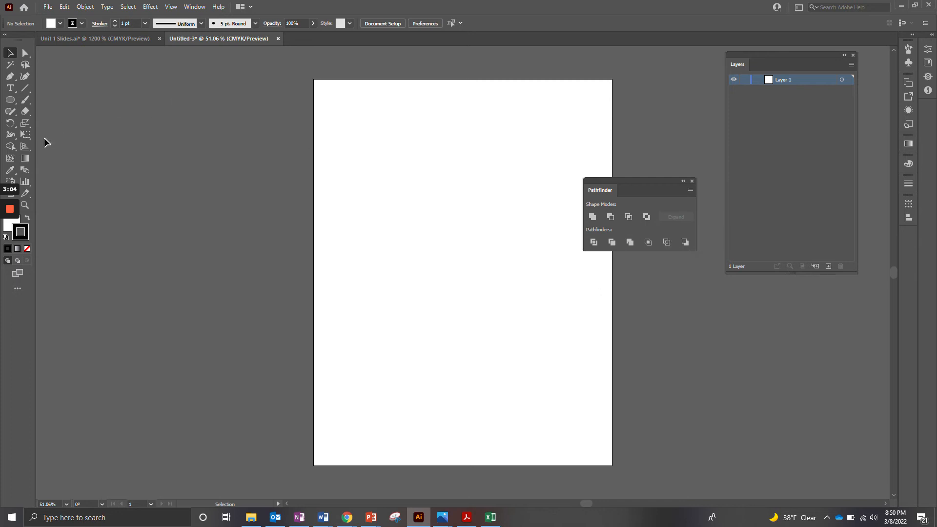
Step: Draw a circle about 6 in across in the middle of the artboard and fill it with bright yellow
click(10, 100)
drag(363, 184, 572, 397)
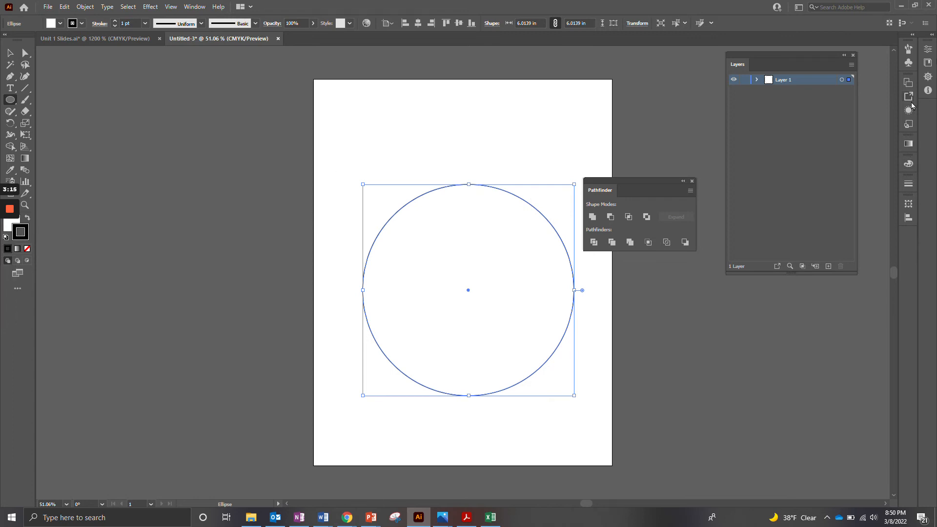
click(909, 164)
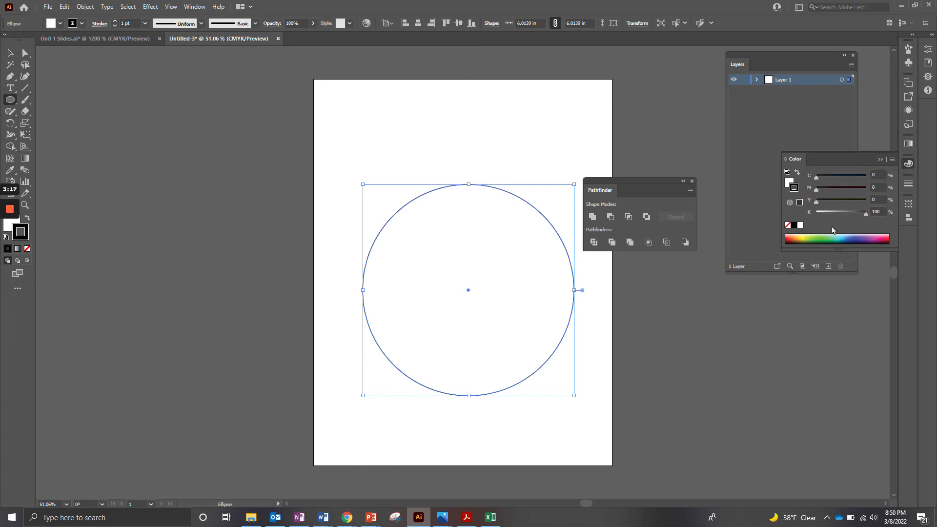
click(789, 183)
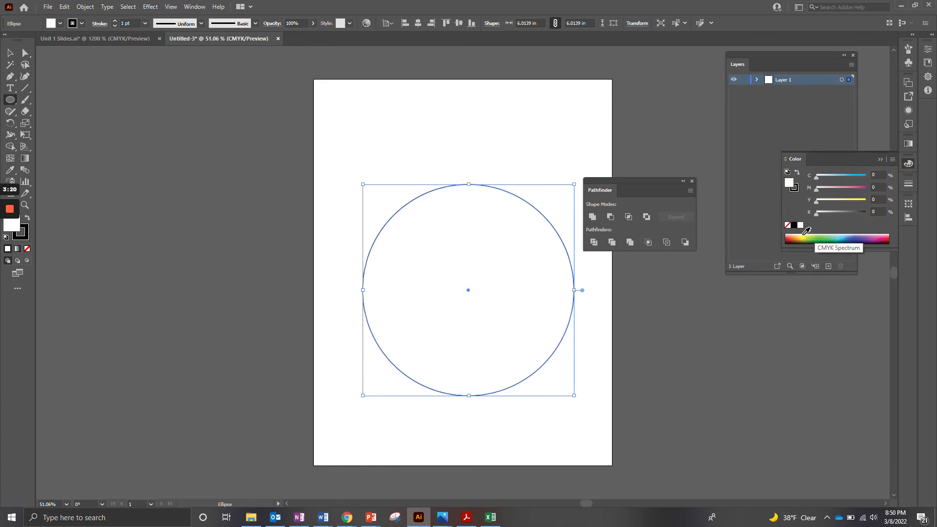
click(805, 236)
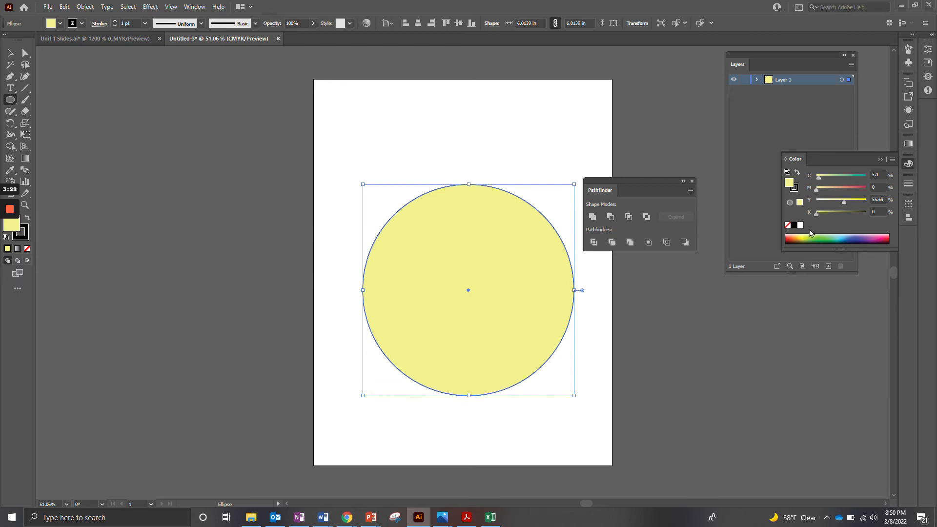
click(807, 237)
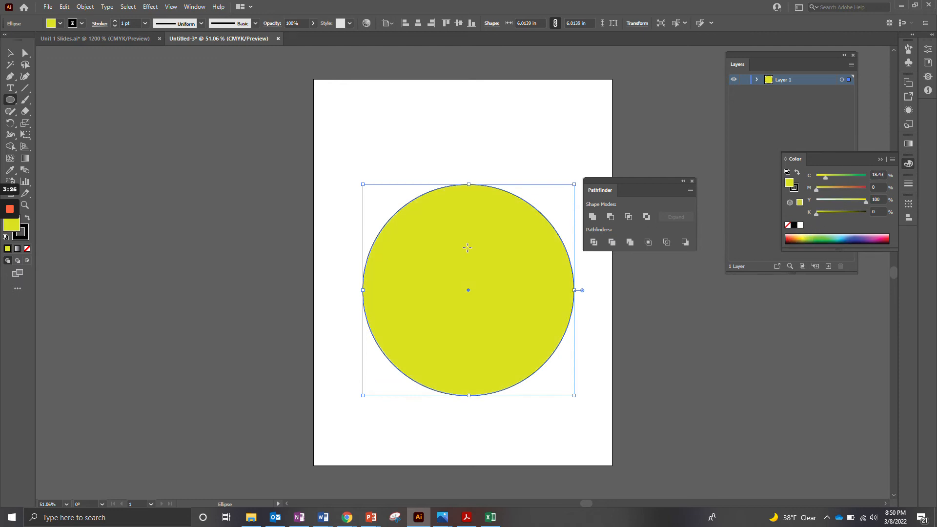
Step: Draw a triangle about 3.6 in wide and 4.1 in high beside the artboard with the Polygon tool
drag(9, 102, 66, 136)
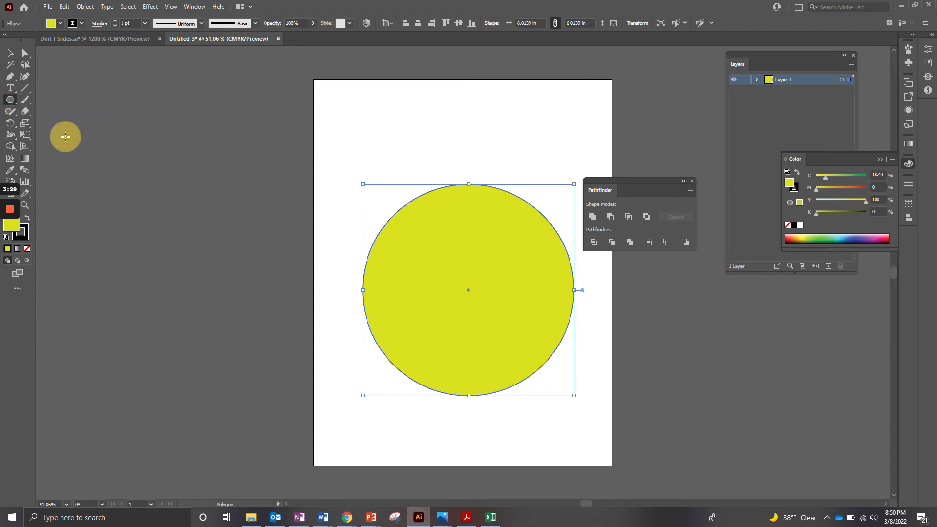
drag(222, 267, 229, 277)
key(Down)
key(Down)
key(Down)
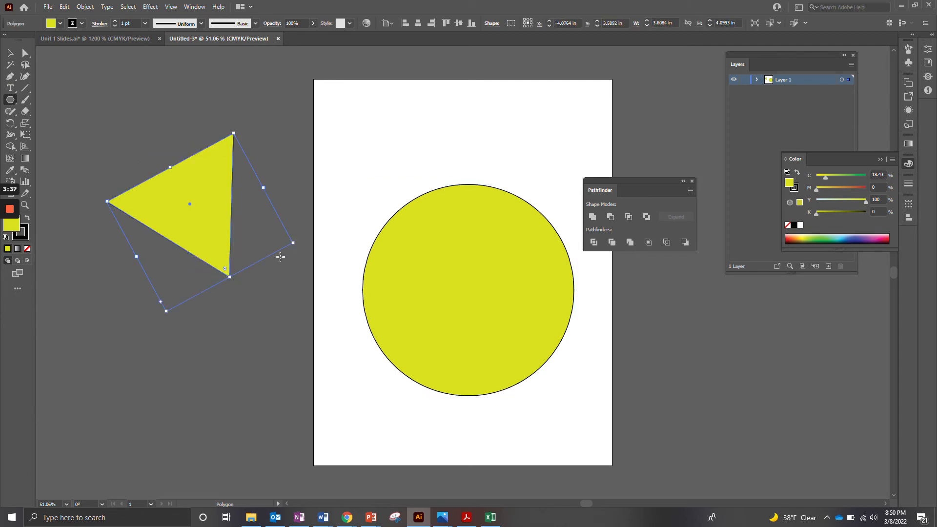
Step: Rotate the triangle so that its left edge is vertical and one corner points right toward the circle
click(10, 53)
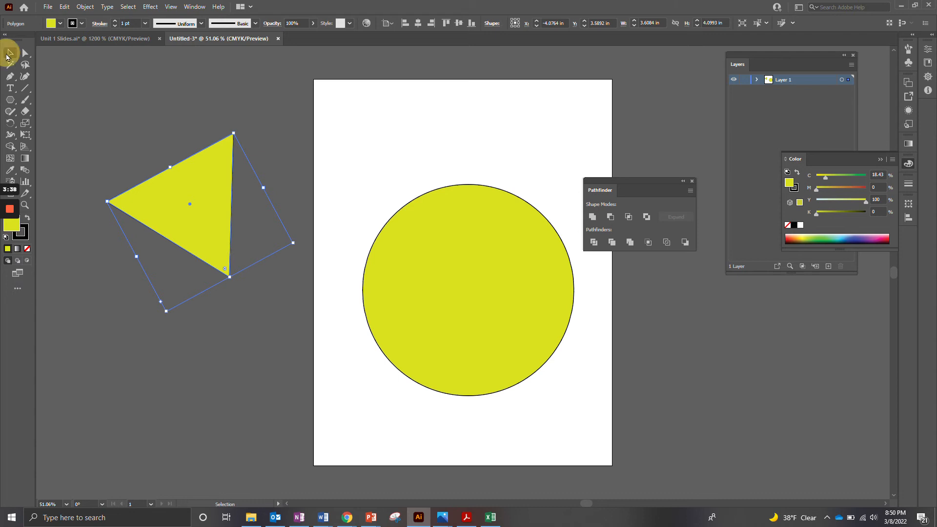
click(298, 247)
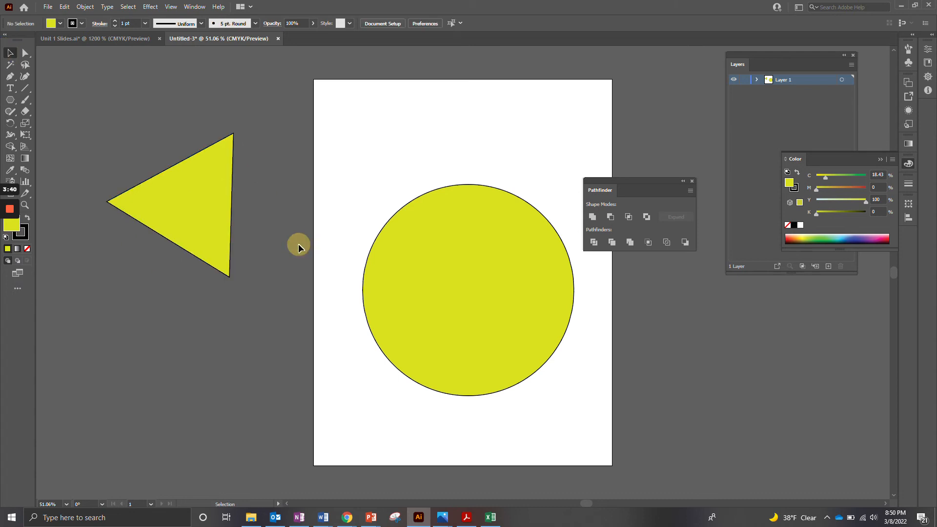
click(229, 218)
drag(293, 243, 209, 328)
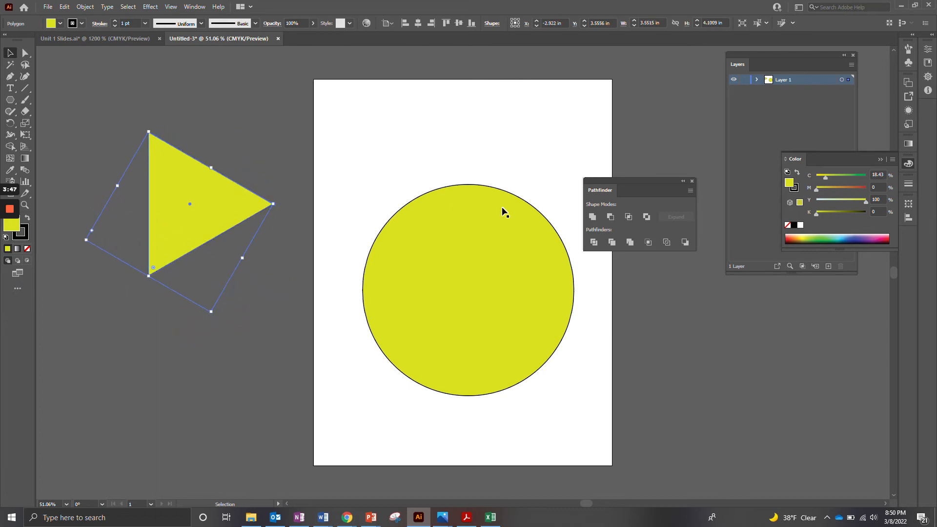
Step: Fill the triangle with black and place it over the circle's left side with its tip near the centre
click(794, 226)
drag(236, 203, 413, 288)
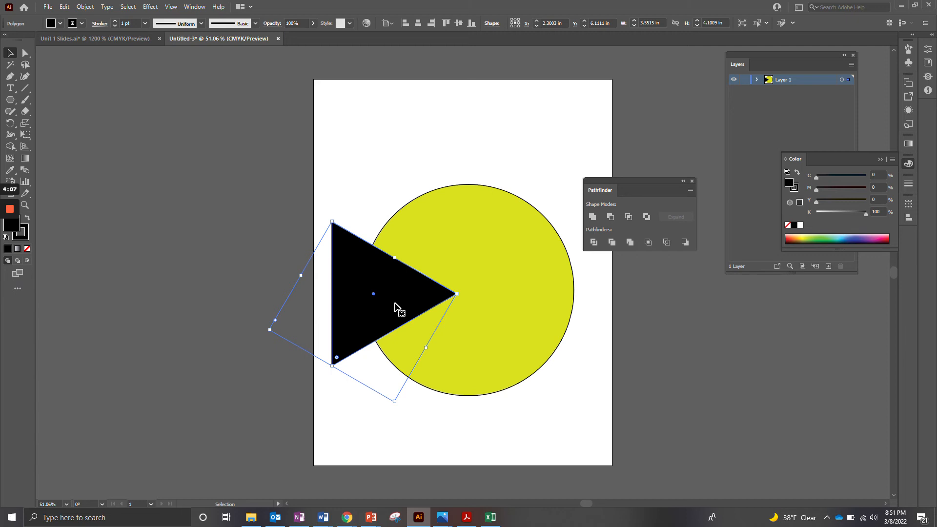
click(370, 171)
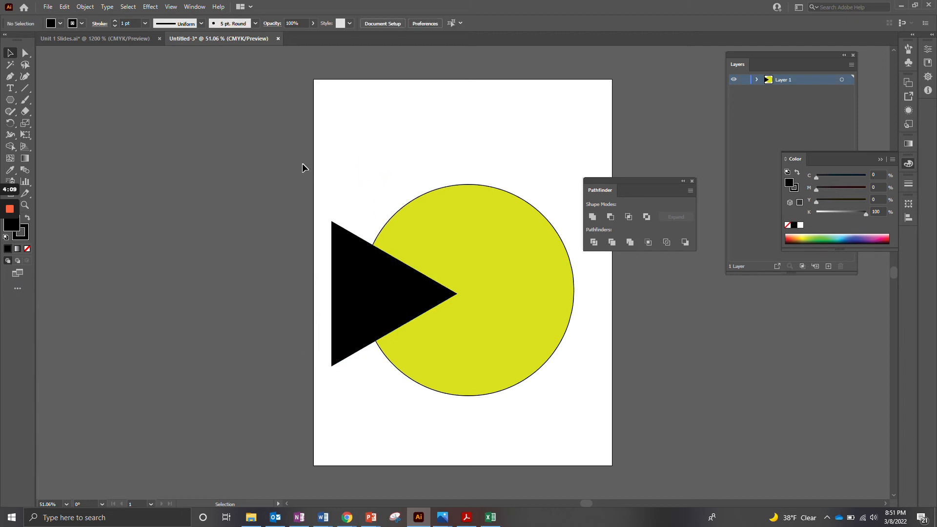
Step: Subtract the front triangle from the yellow circle with Minus Front and delete the resulting Pac-Man shape
drag(297, 156, 564, 404)
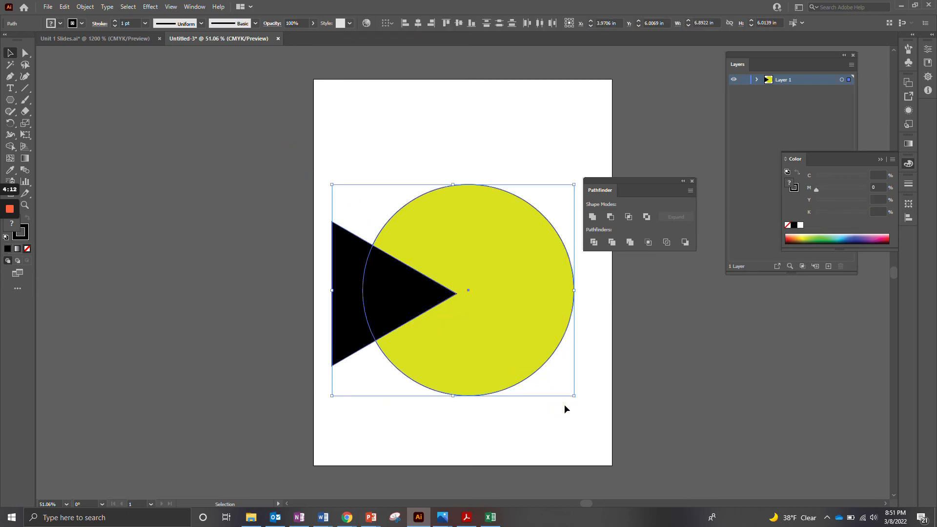
click(612, 217)
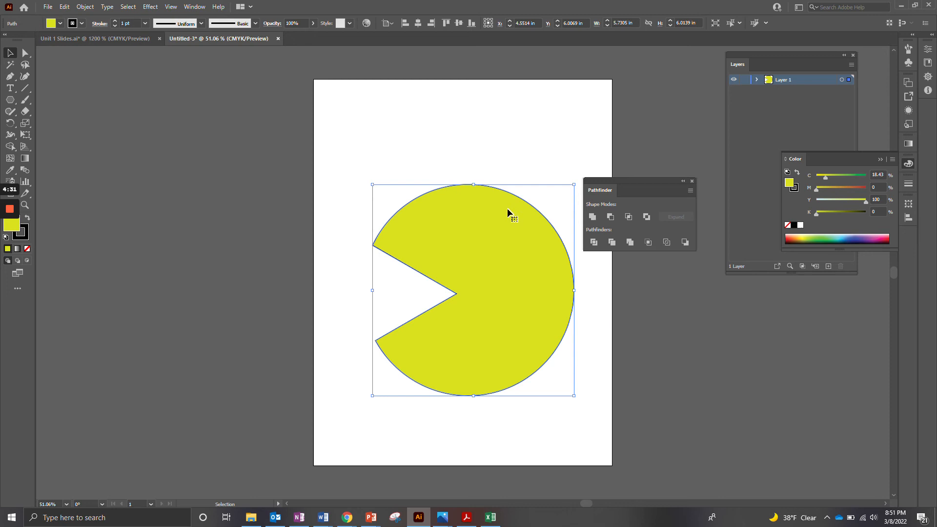
key(Delete)
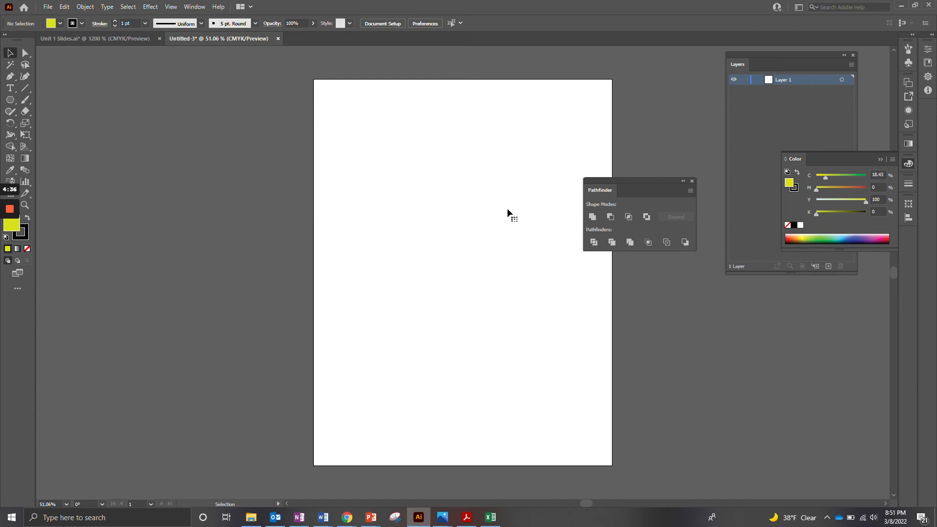
Step: Draw a triangle about 6.0 by 6.3 in and overlap its lower corner with a maroon rounded rectangle about 5.8 by 5.7 in
click(11, 100)
drag(394, 200, 479, 293)
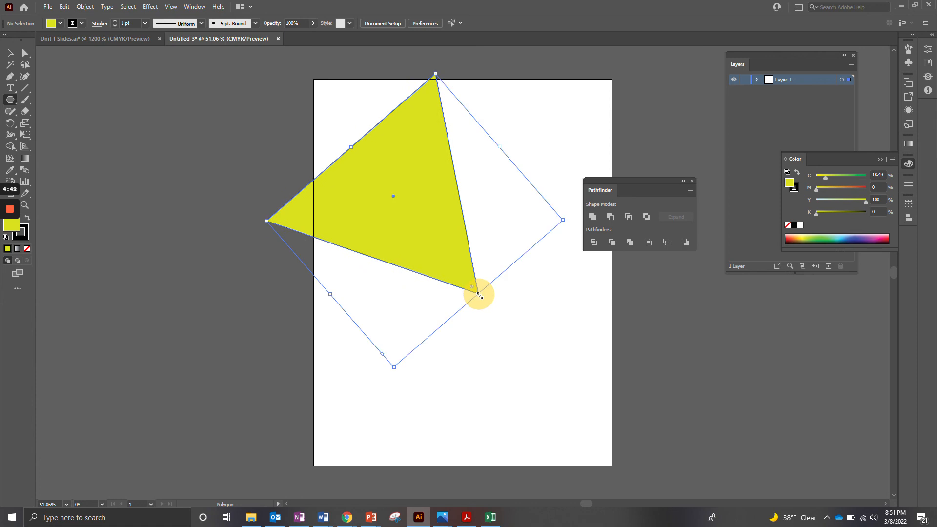
click(11, 101)
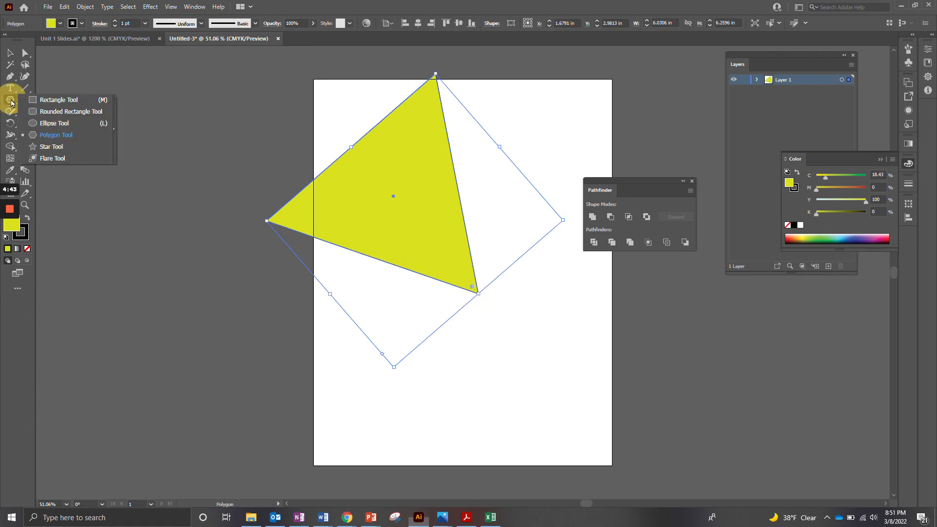
click(51, 111)
mouse_move(391, 223)
mouse_down()
mouse_move(446, 306)
mouse_move(560, 374)
mouse_move(622, 439)
mouse_move(595, 419)
mouse_up()
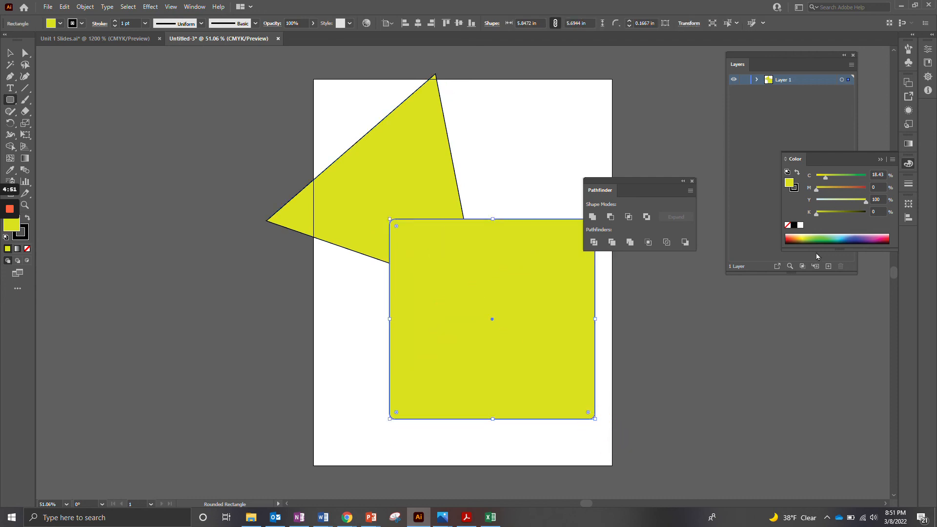
click(881, 240)
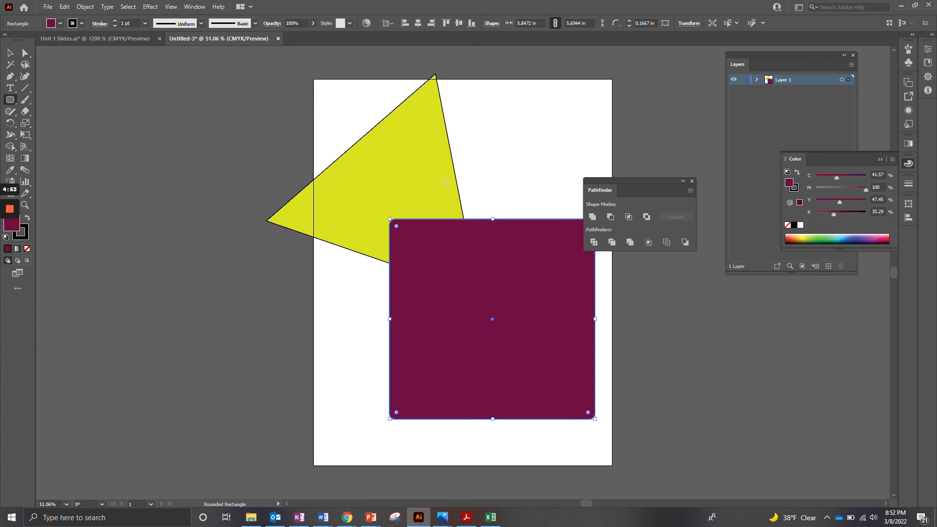
Step: Select the yellow triangle and the maroon rounded rectangle together
click(10, 52)
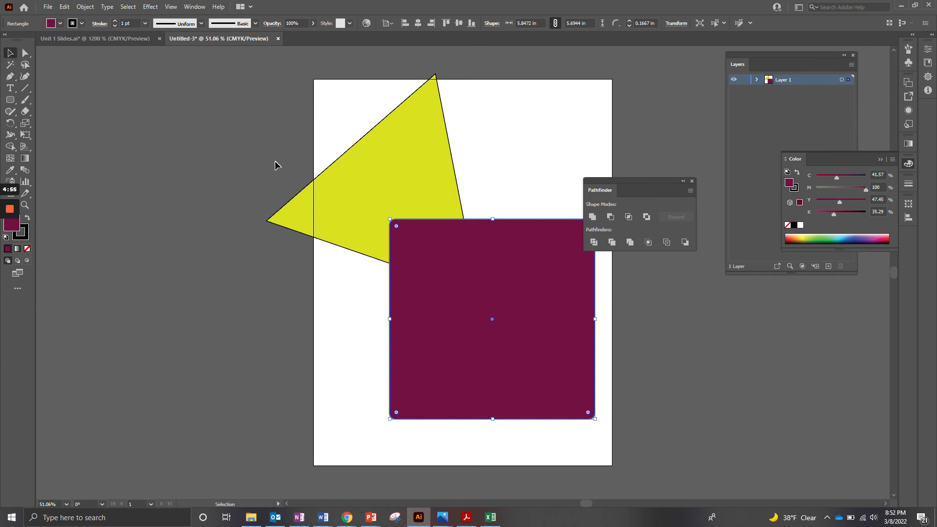
click(365, 180)
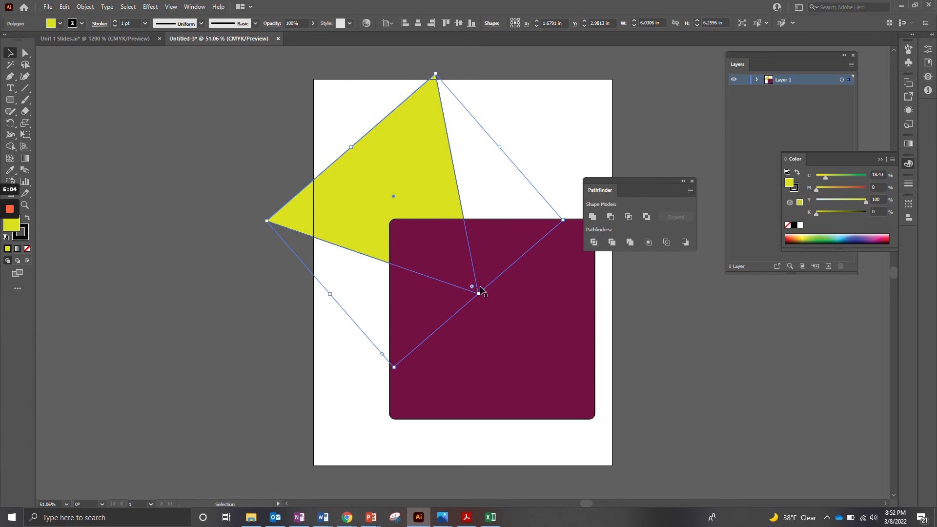
click(228, 120)
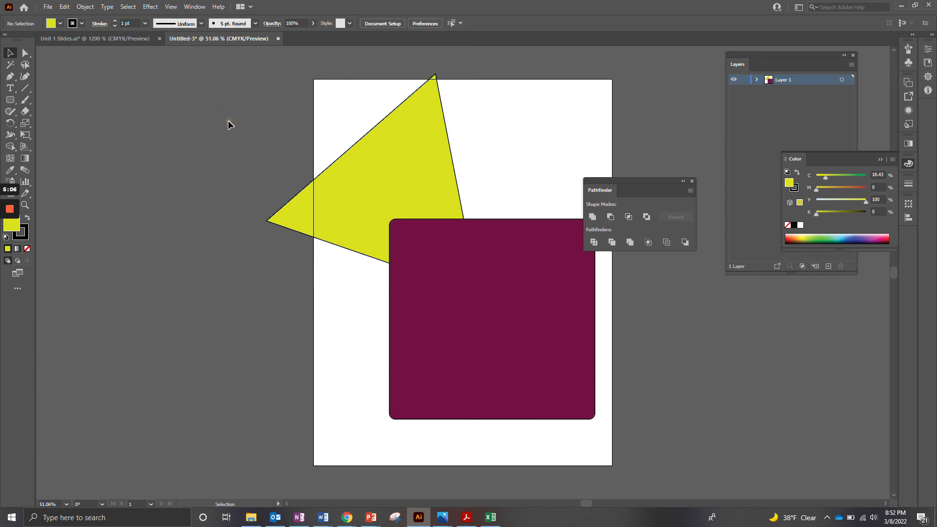
drag(256, 137, 582, 414)
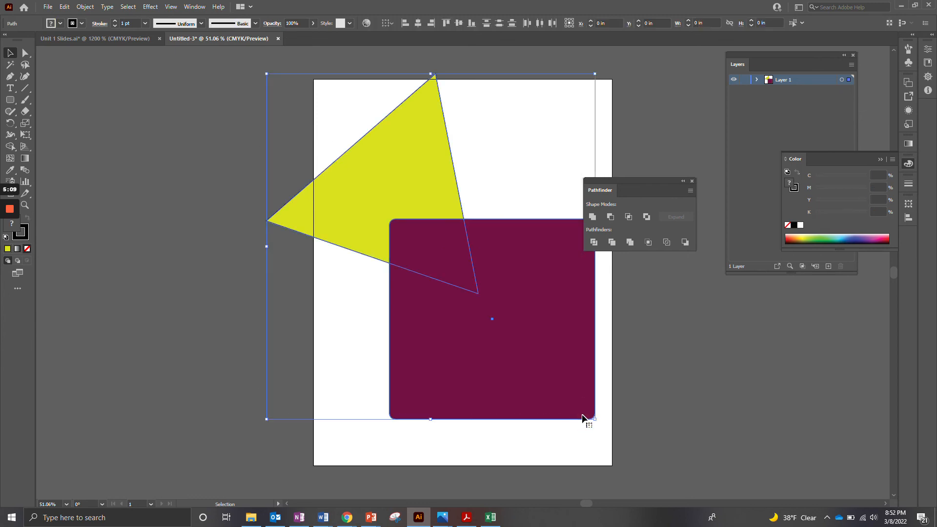
Step: Try the Intersect and Exclude shape modes in turn on the two selected shapes, undoing each result
click(630, 217)
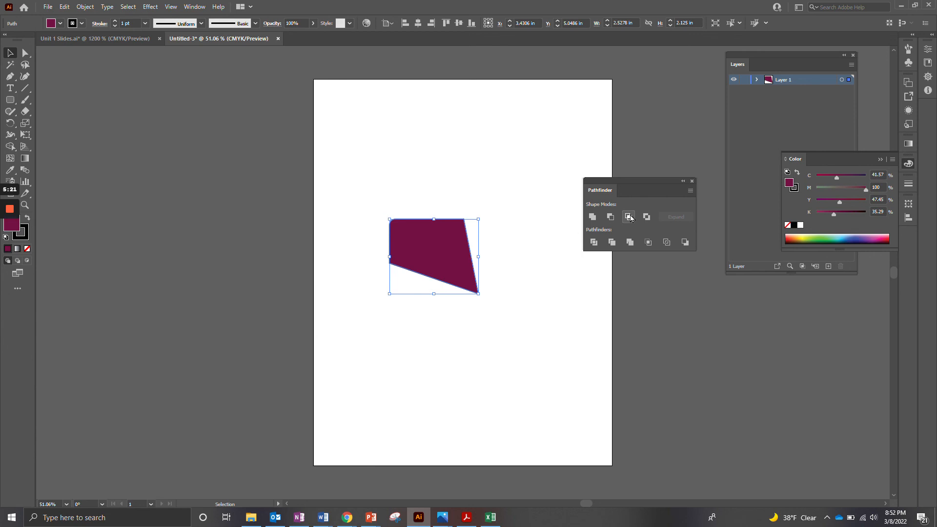
key(ctrl+z)
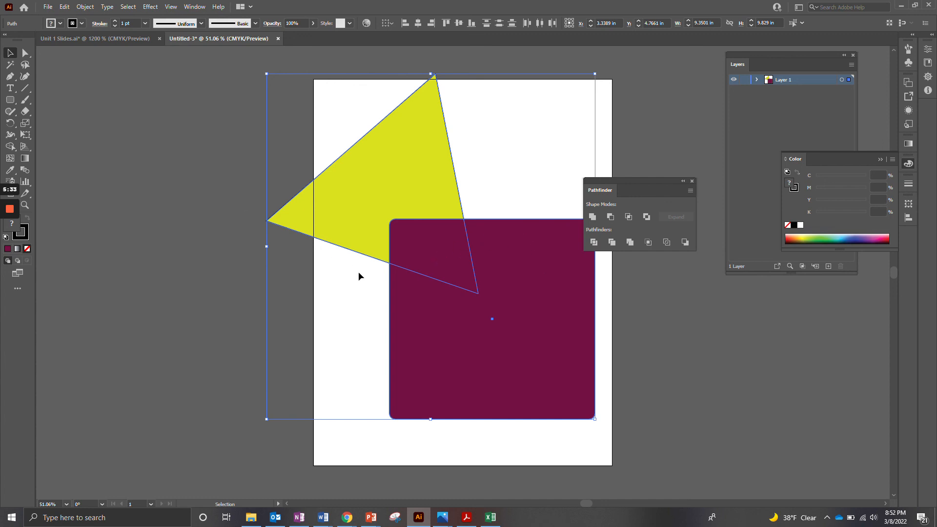
click(646, 217)
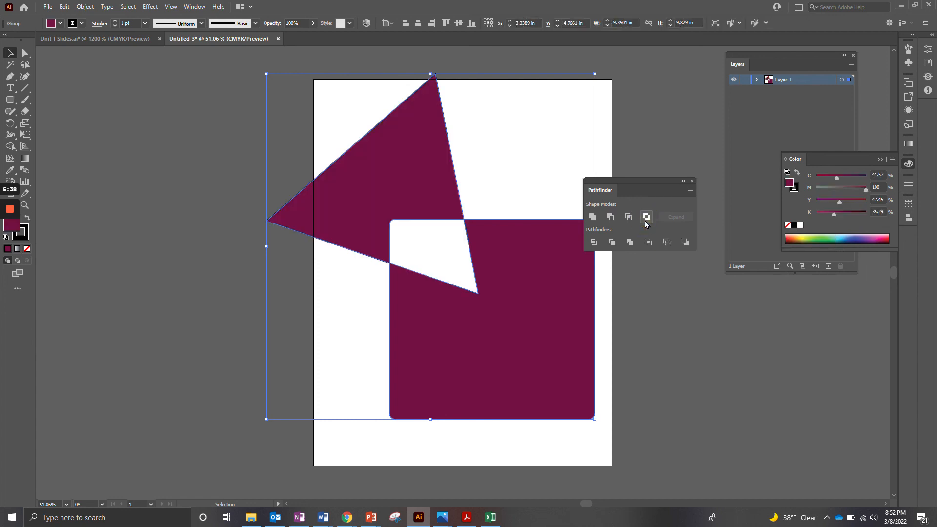
key(ctrl+z)
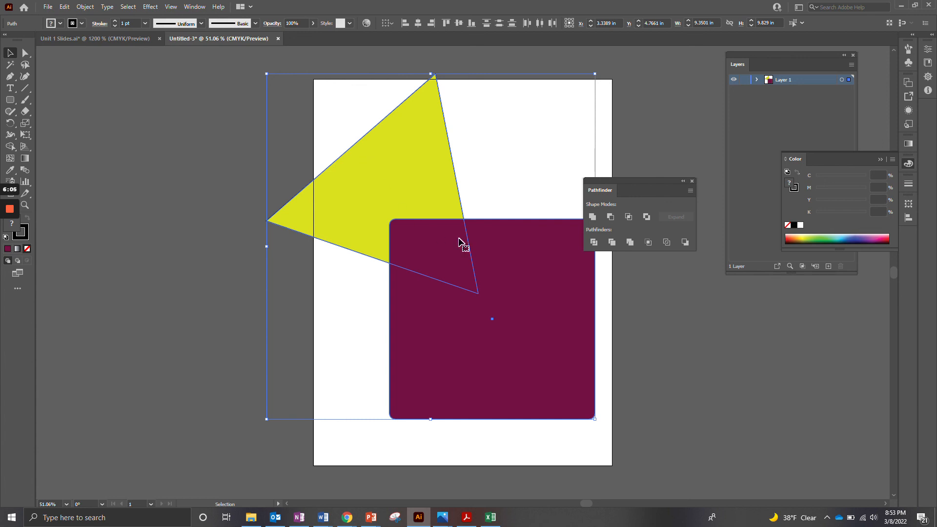
Step: Cut the overlapping area out of the triangle and rounded rectangle with the Exclude shape mode and select the resulting group
click(646, 218)
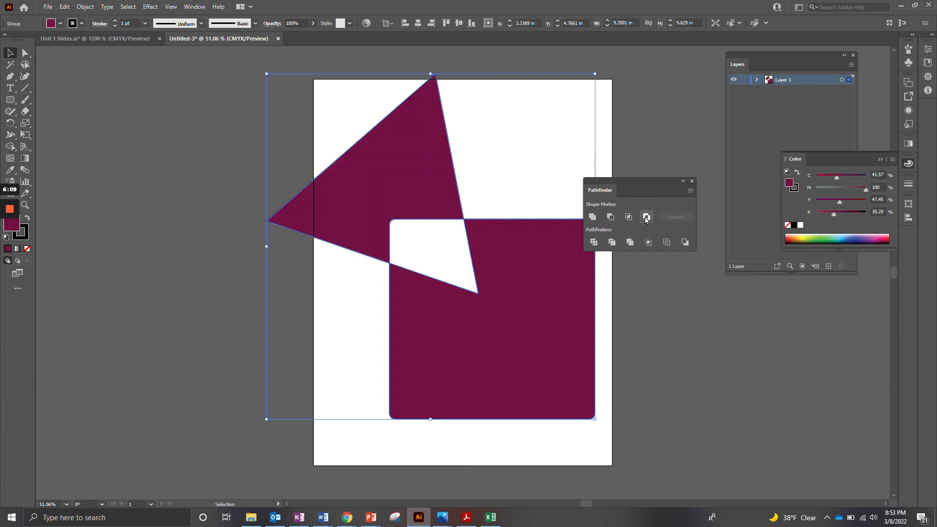
click(201, 191)
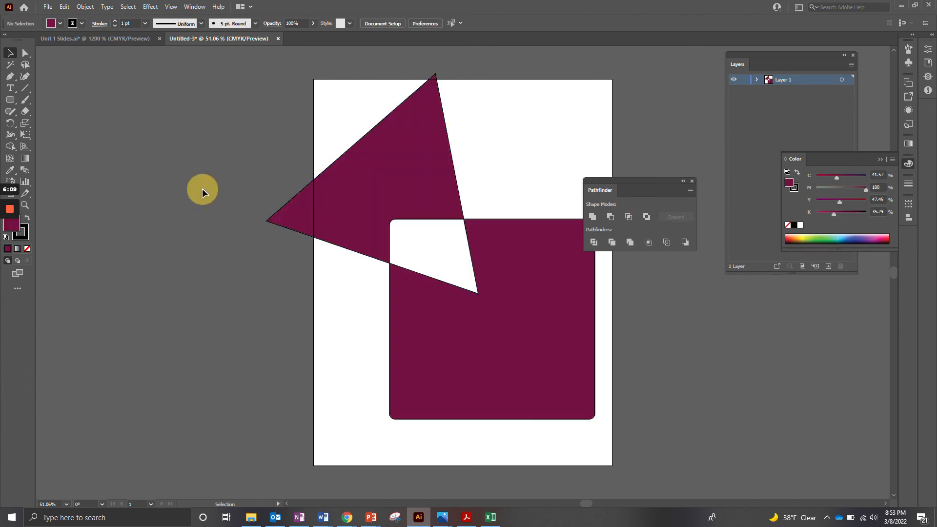
click(333, 204)
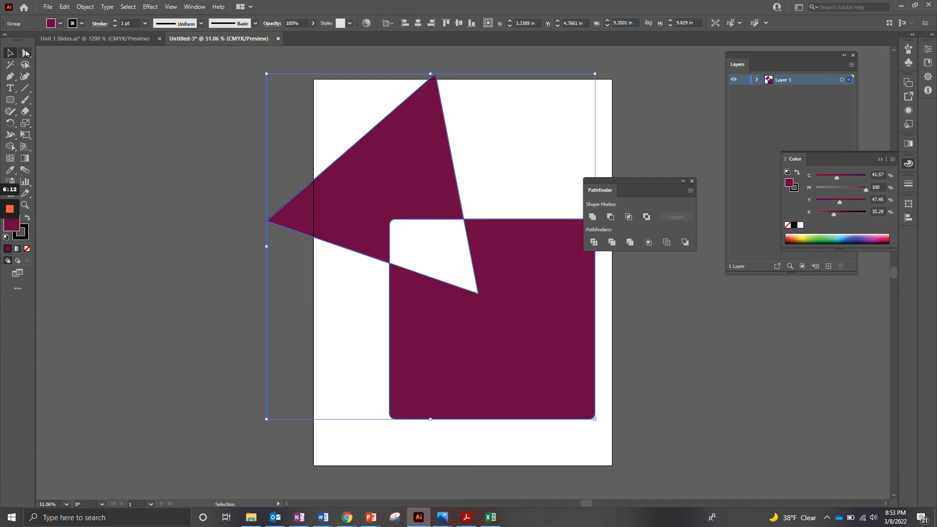
Step: Move the triangle and rectangle pieces of the excluded group apart with Direct Selection and fill the triangle piece with light blue
click(24, 52)
click(489, 150)
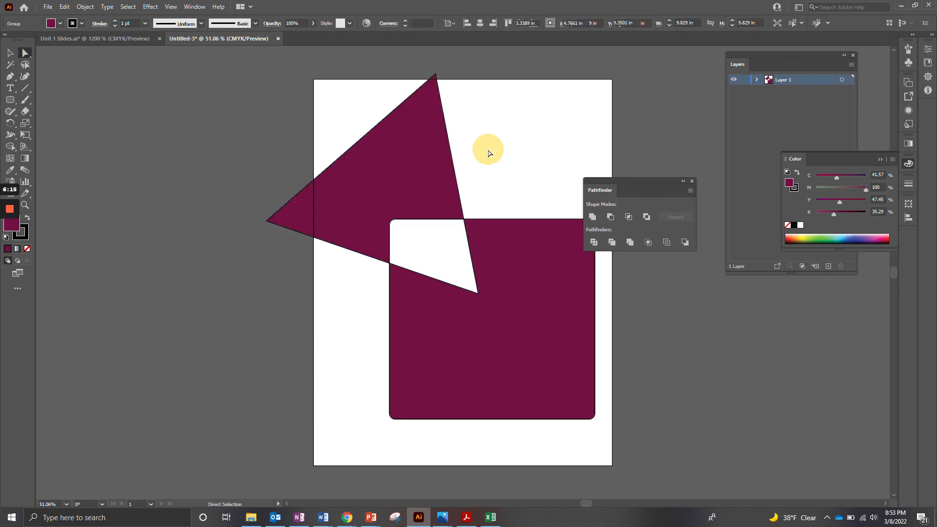
click(404, 166)
drag(404, 165, 352, 145)
mouse_move(537, 273)
mouse_down()
mouse_move(521, 224)
mouse_move(533, 260)
mouse_up()
drag(346, 149, 371, 166)
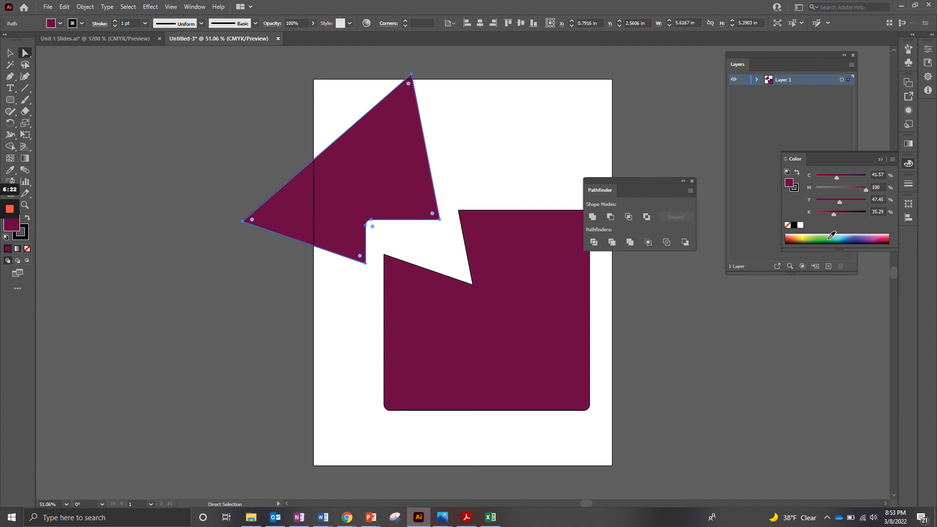
click(846, 234)
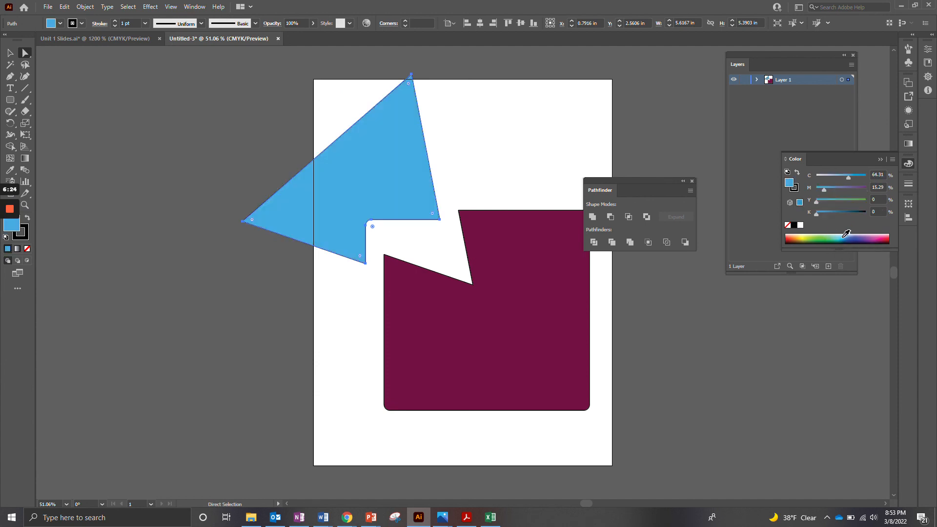